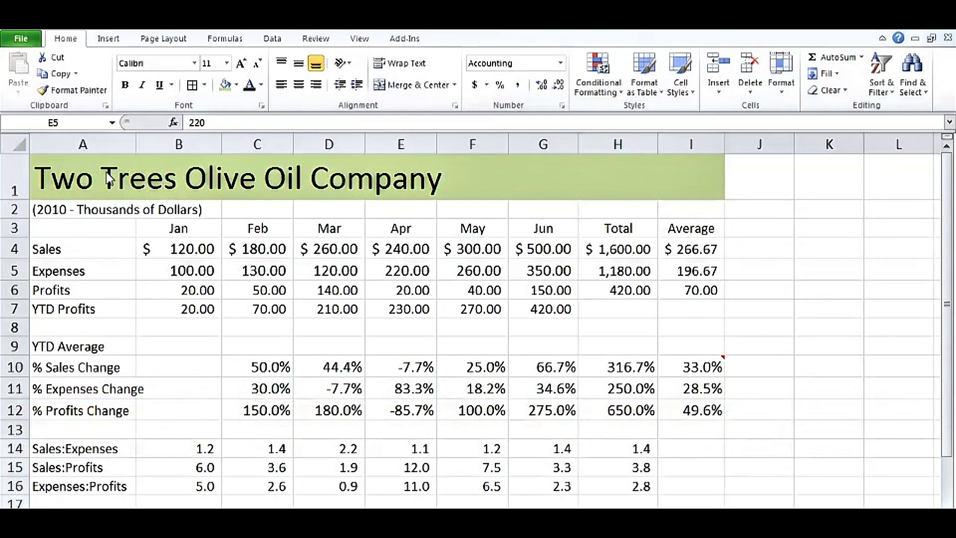
# - Merge and center the company title across A1:I1, and unmerge it again
pyautogui.click(106, 177)
pyautogui.moveTo(74, 175); pyautogui.dragTo(668, 175)
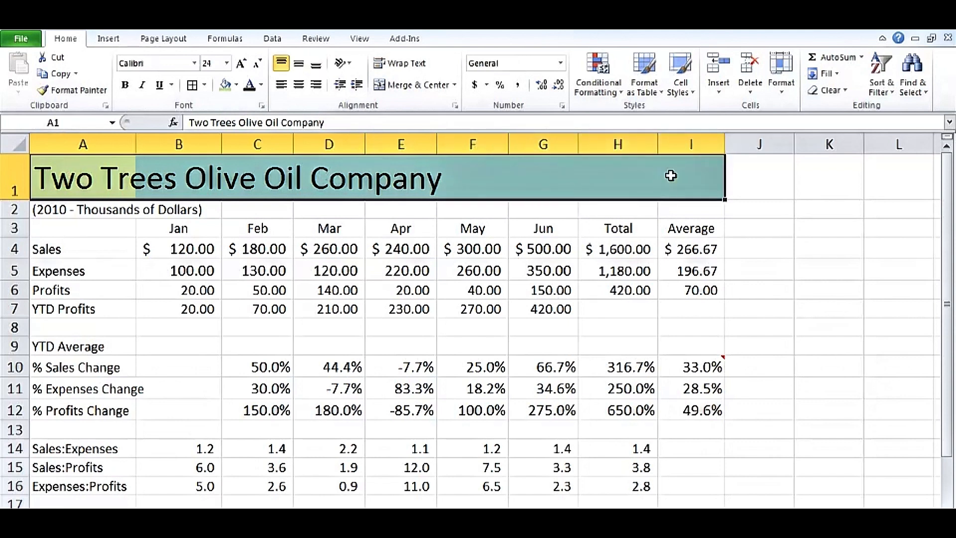
pyautogui.click(430, 83)
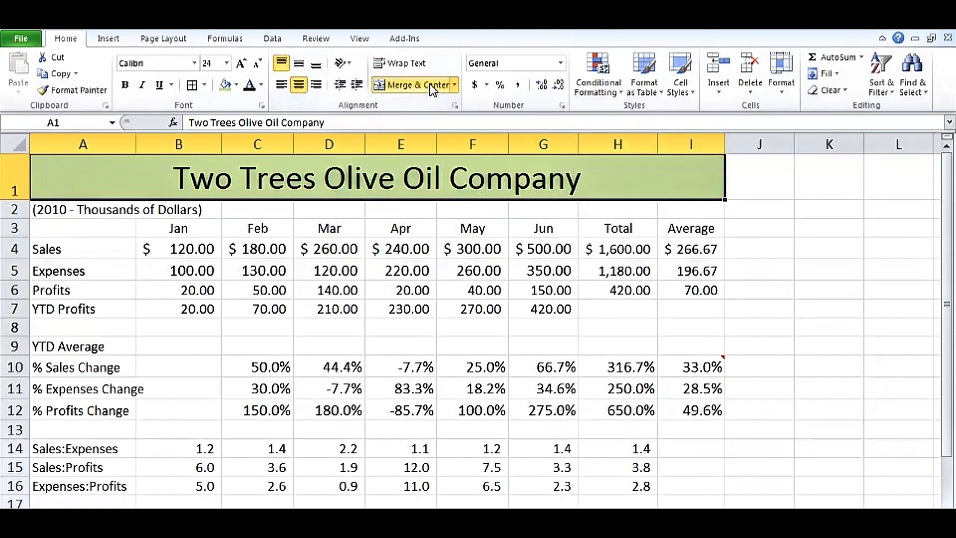
pyautogui.click(430, 84)
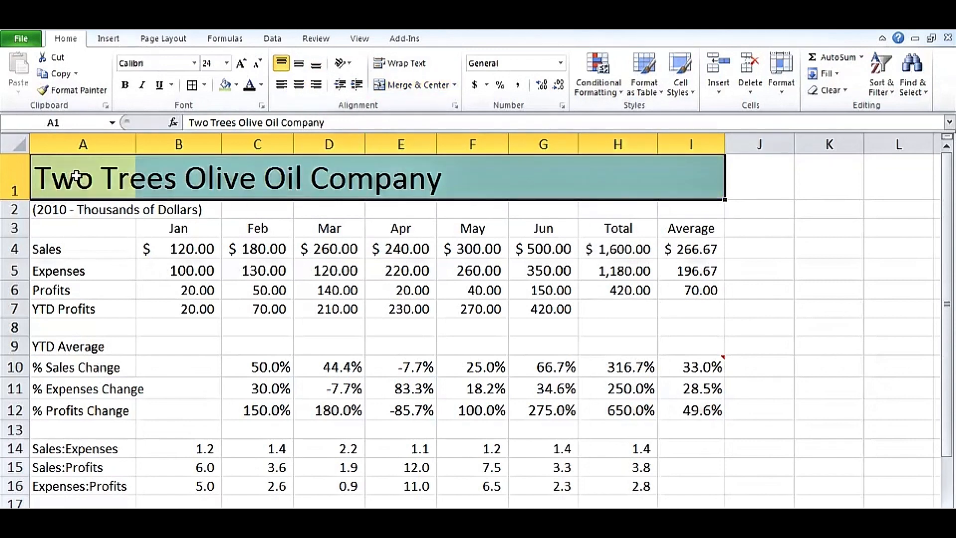
# - Try to merge and center the two-row range A1:I2 as one cell, and undo that merge
pyautogui.moveTo(75, 177); pyautogui.dragTo(669, 206)
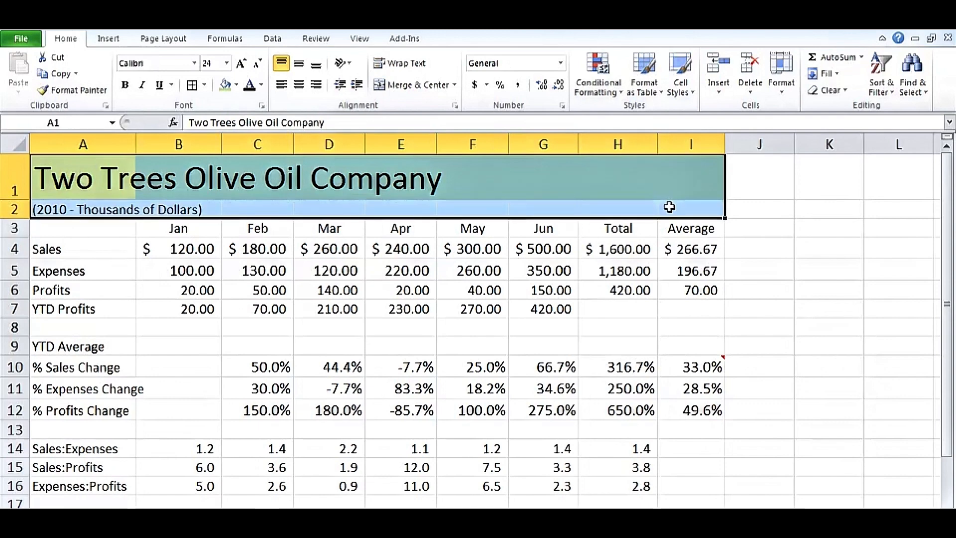
pyautogui.click(422, 89)
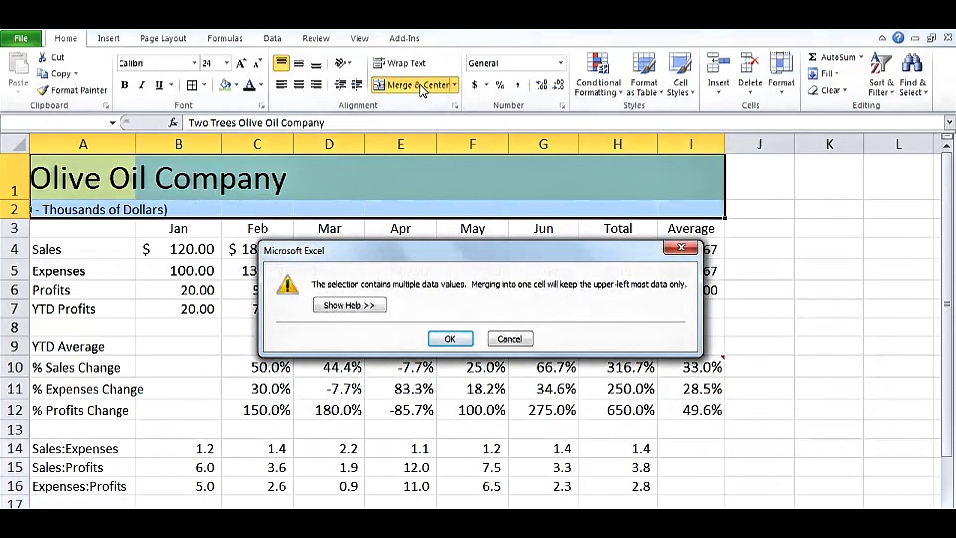
pyautogui.click(450, 340)
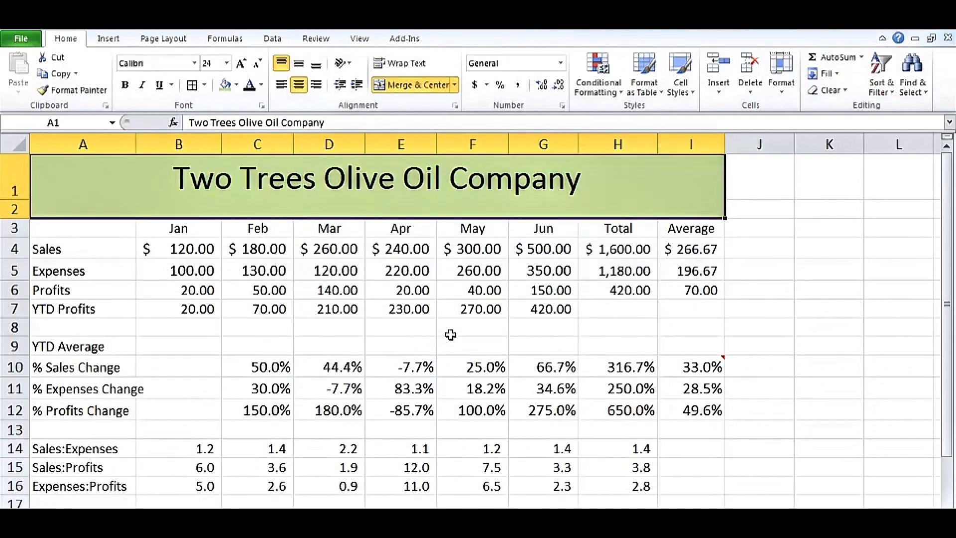
pyautogui.hotkey('ctrl', 'z')
pyautogui.click(382, 295)
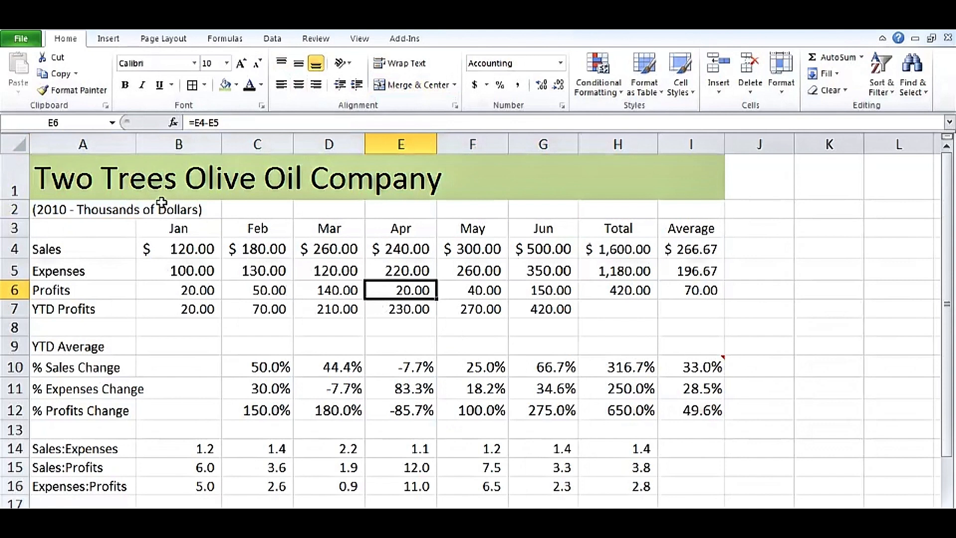
# - Merge and center the title across A1:I1 and the subtitle across A2:I2 as separate ranges
pyautogui.moveTo(82, 176); pyautogui.dragTo(685, 170)
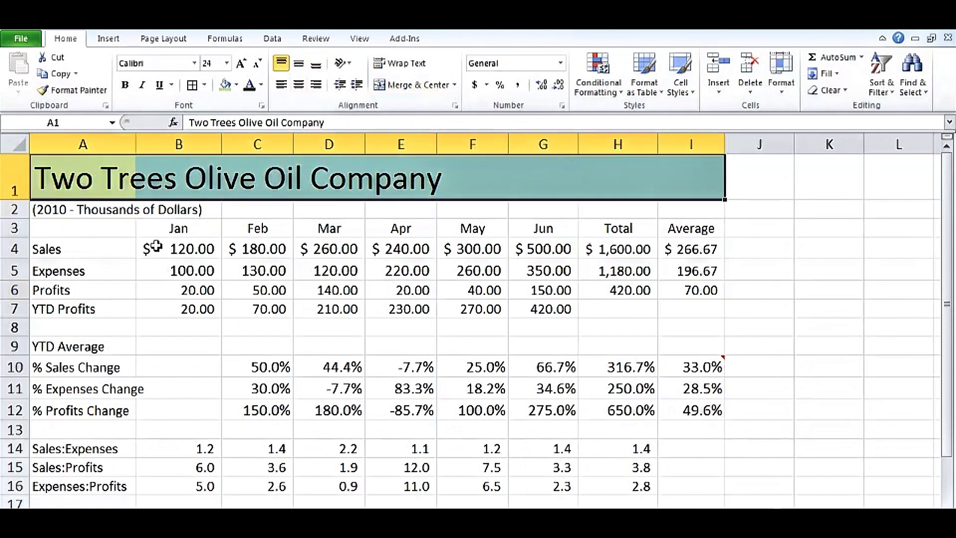
pyautogui.moveTo(92, 208); pyautogui.dragTo(677, 209)
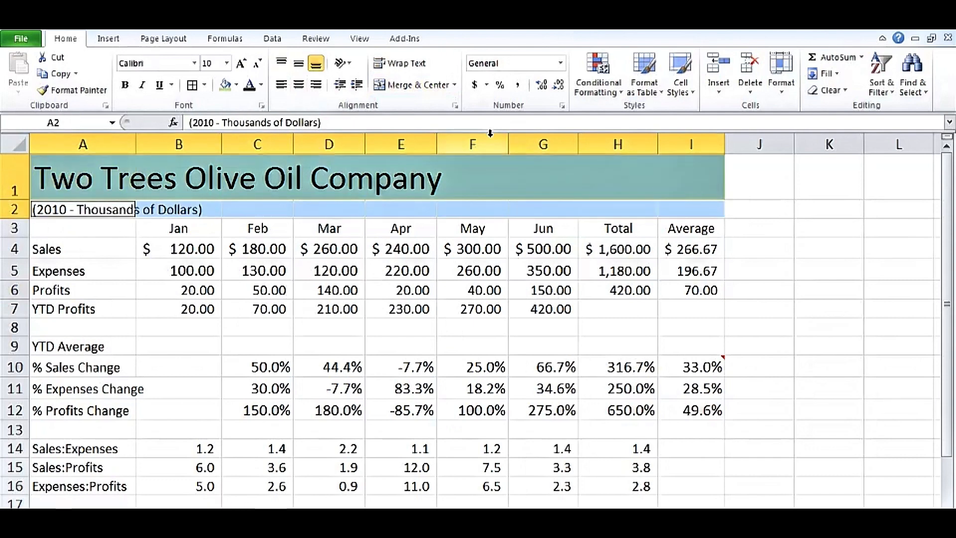
pyautogui.click(412, 84)
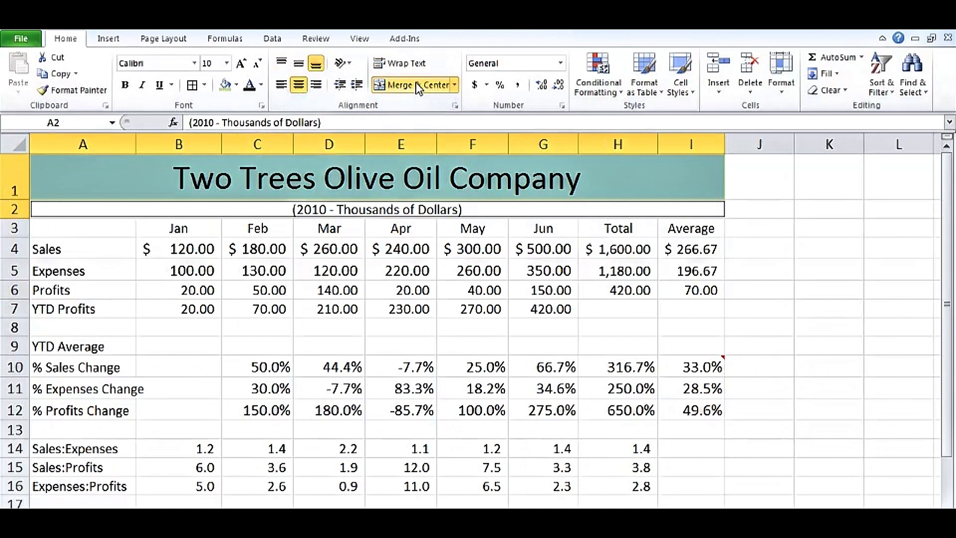
pyautogui.click(615, 271)
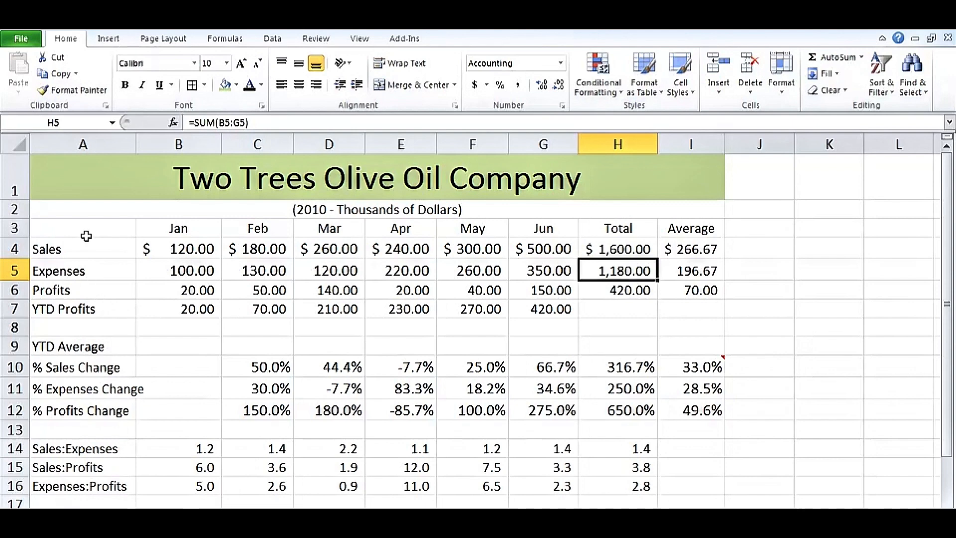
# - Insert a new column before column A and enter "Items" in its cell A4
pyautogui.rightClick(71, 143)
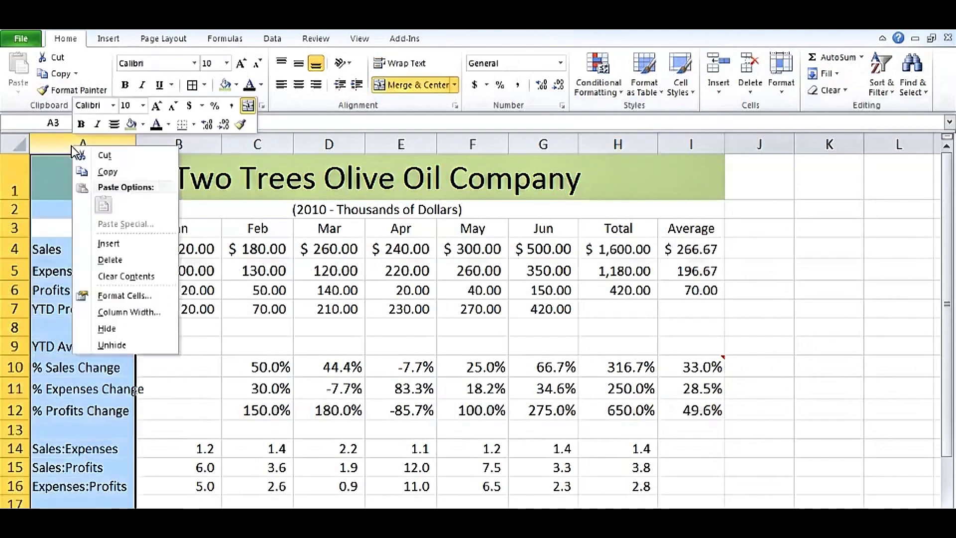
pyautogui.click(109, 244)
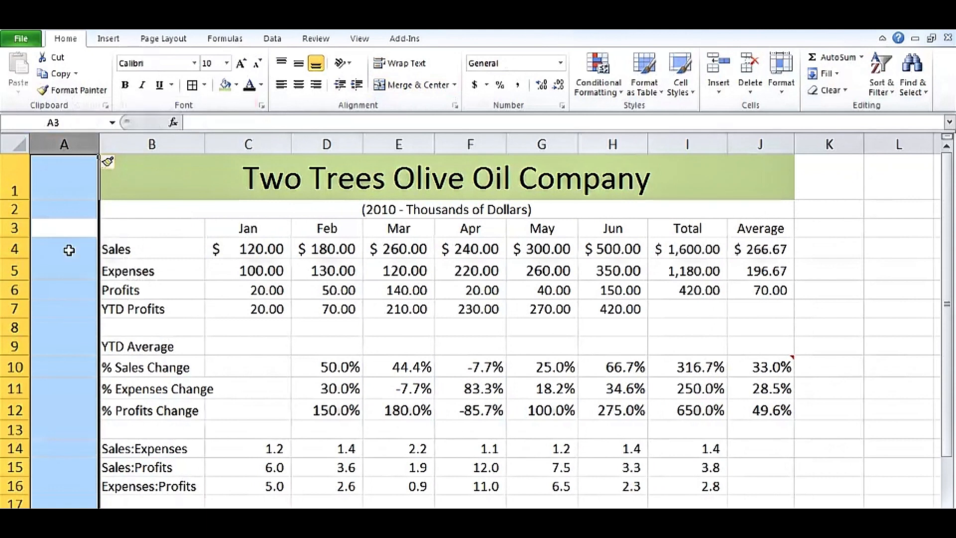
pyautogui.click(69, 250)
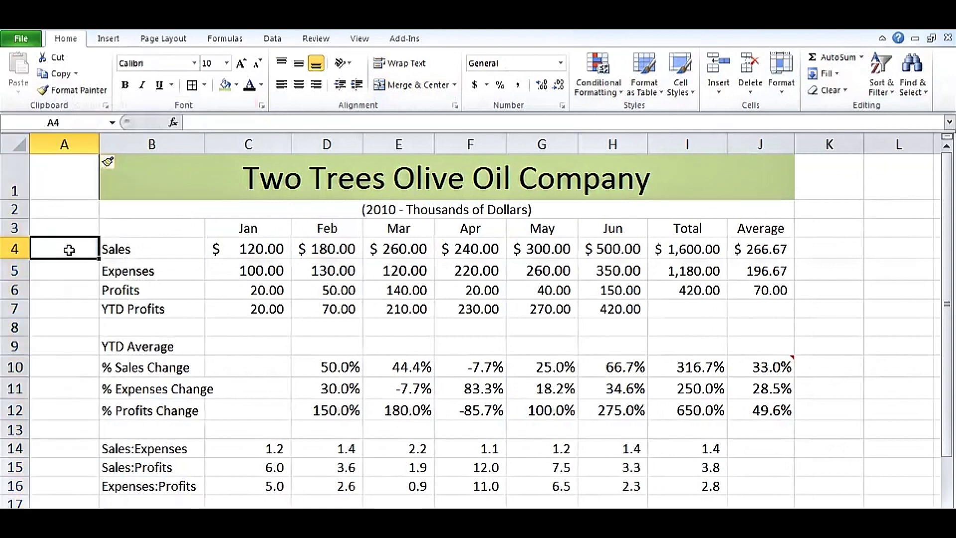
pyautogui.write('Items')
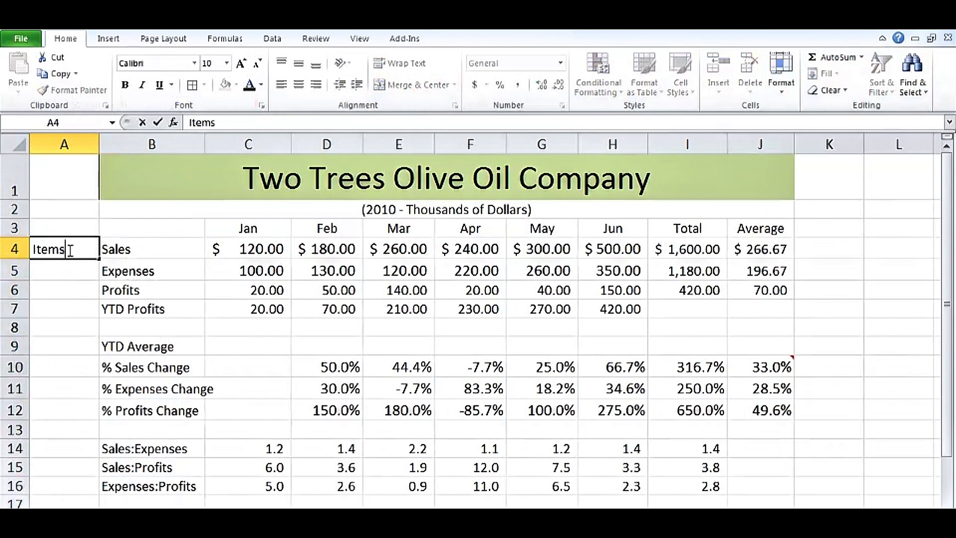
pyautogui.press('Return')
# - Merge and center cells A4:A7 and rotate the Items text up
pyautogui.moveTo(69, 250); pyautogui.dragTo(69, 309)
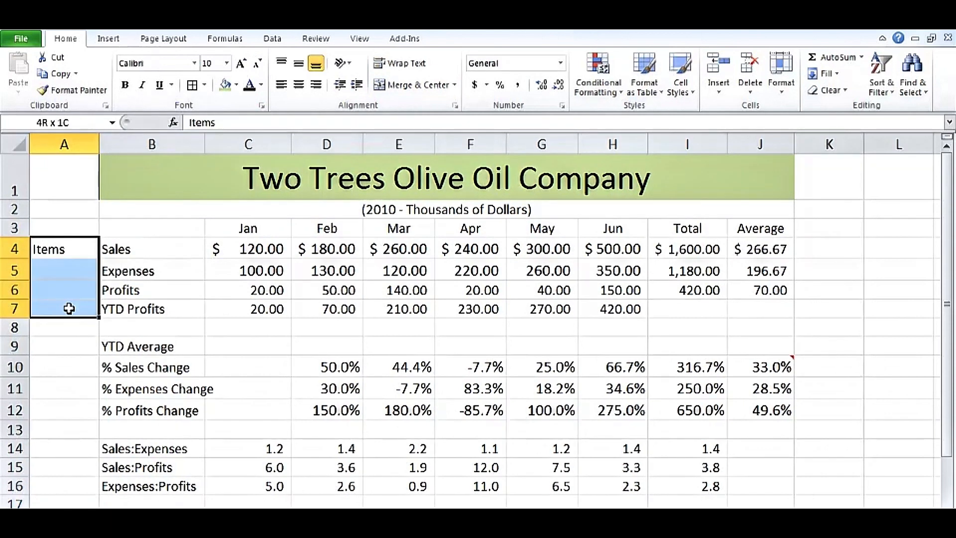
pyautogui.click(401, 85)
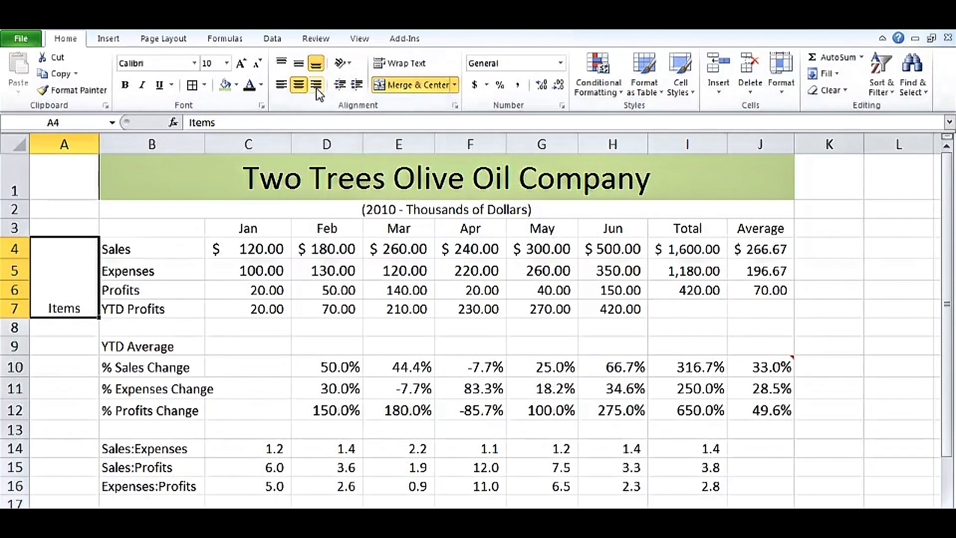
pyautogui.click(350, 65)
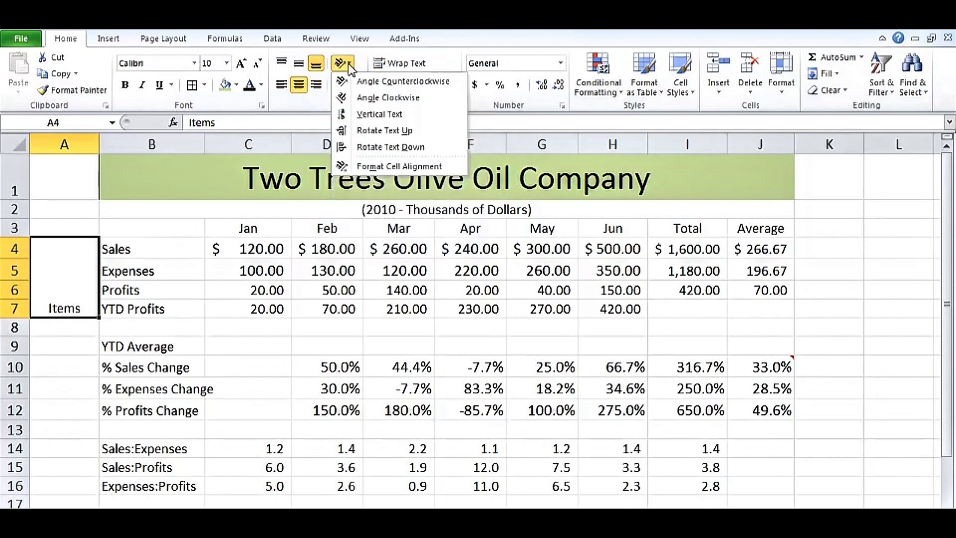
pyautogui.click(348, 133)
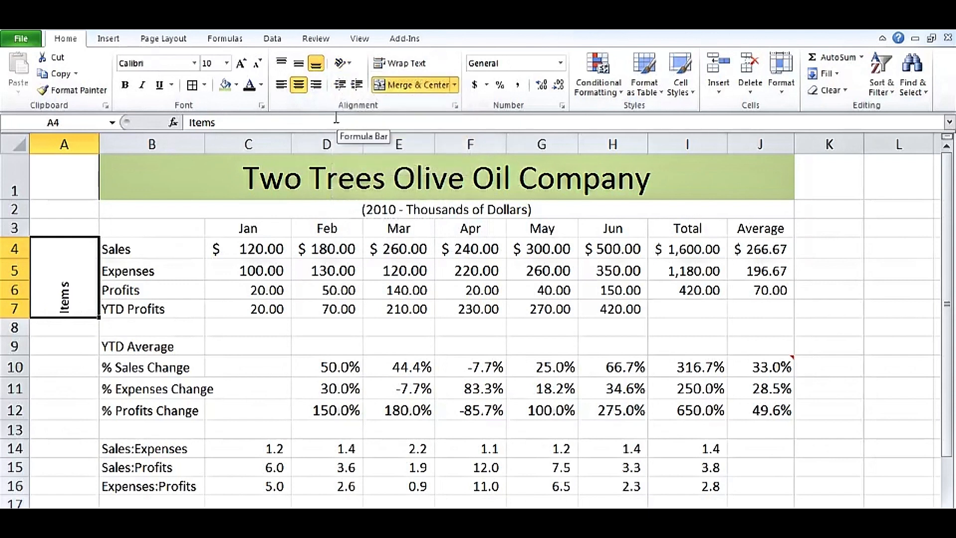
# - Middle-align the Items label vertically and autofit the width of column A
pyautogui.click(300, 65)
pyautogui.doubleClick(99, 144)
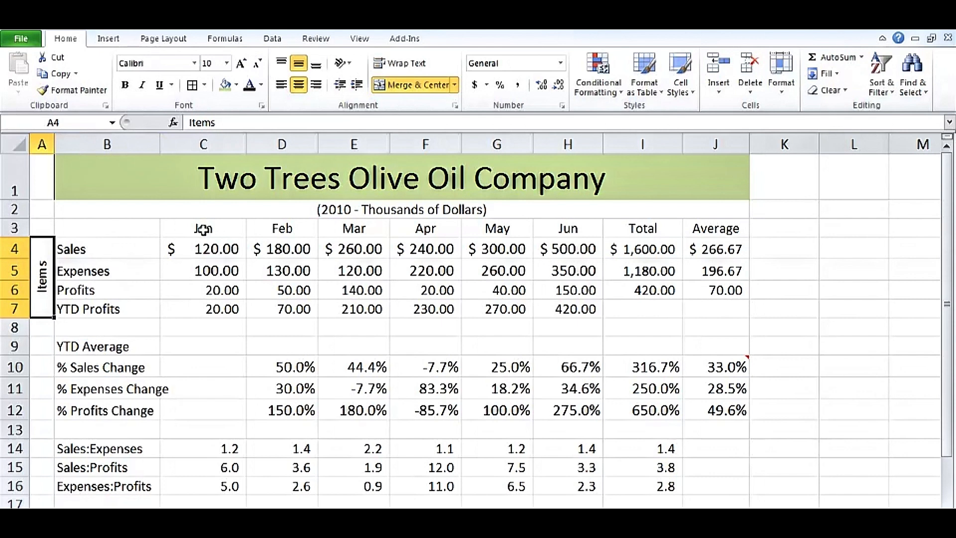
# - Angle the column header text in C3:J3 counterclockwise
pyautogui.click(240, 230)
pyautogui.moveTo(240, 230); pyautogui.dragTo(692, 229)
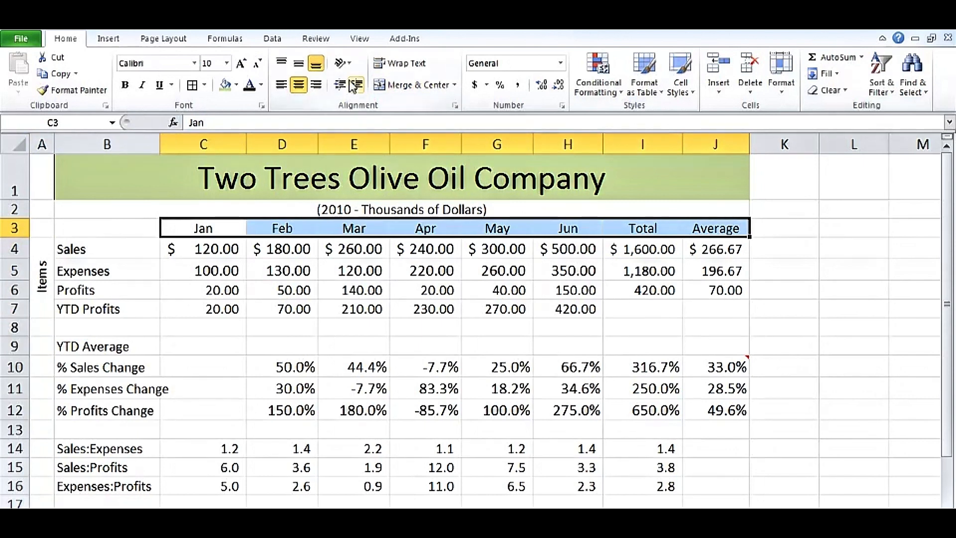
pyautogui.click(350, 63)
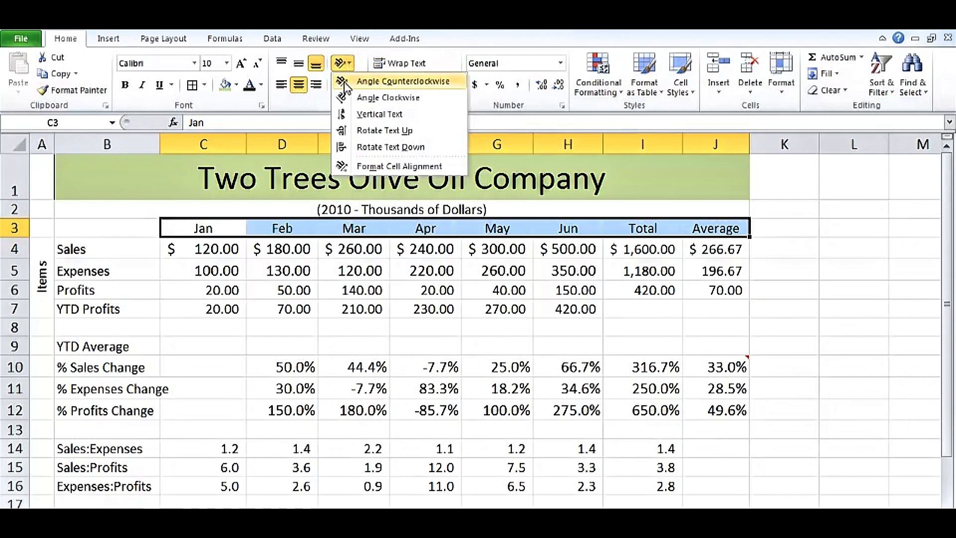
pyautogui.click(346, 82)
pyautogui.click(554, 371)
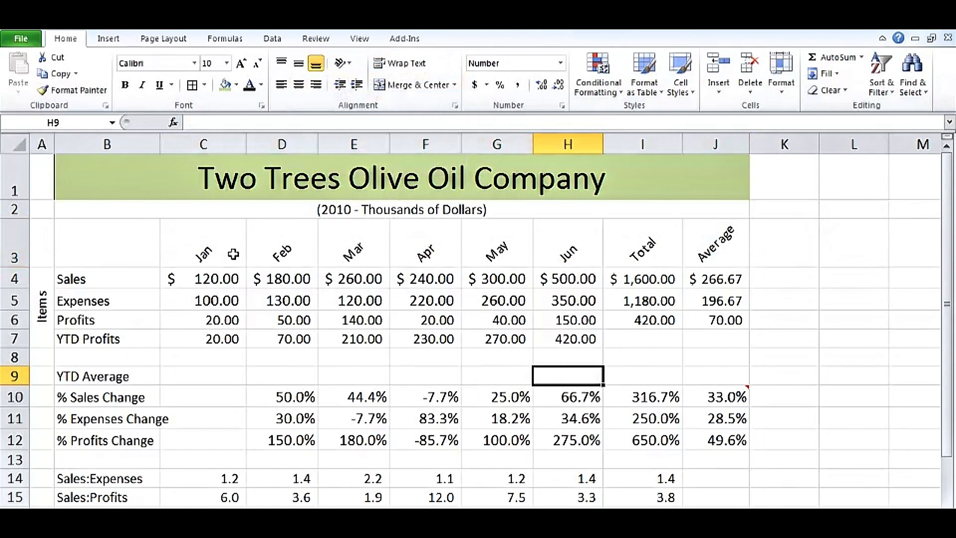
# - Apply All Borders to the angled header cells C3:J3
pyautogui.moveTo(201, 251); pyautogui.dragTo(703, 247)
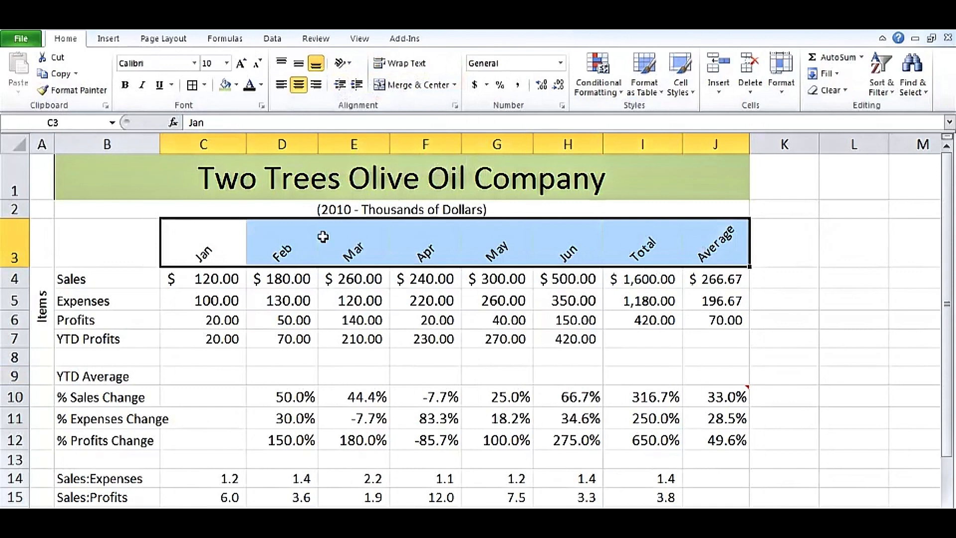
pyautogui.click(204, 86)
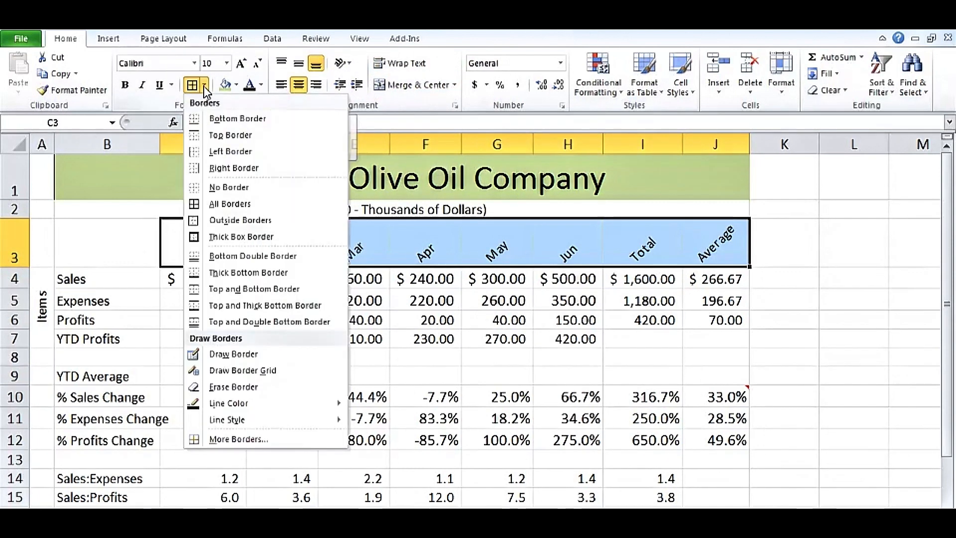
pyautogui.click(223, 205)
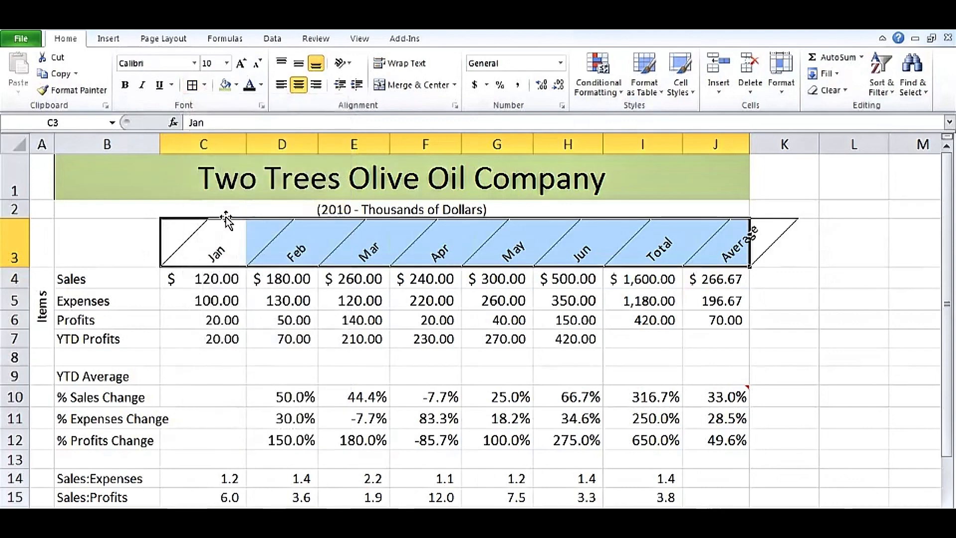
pyautogui.click(243, 370)
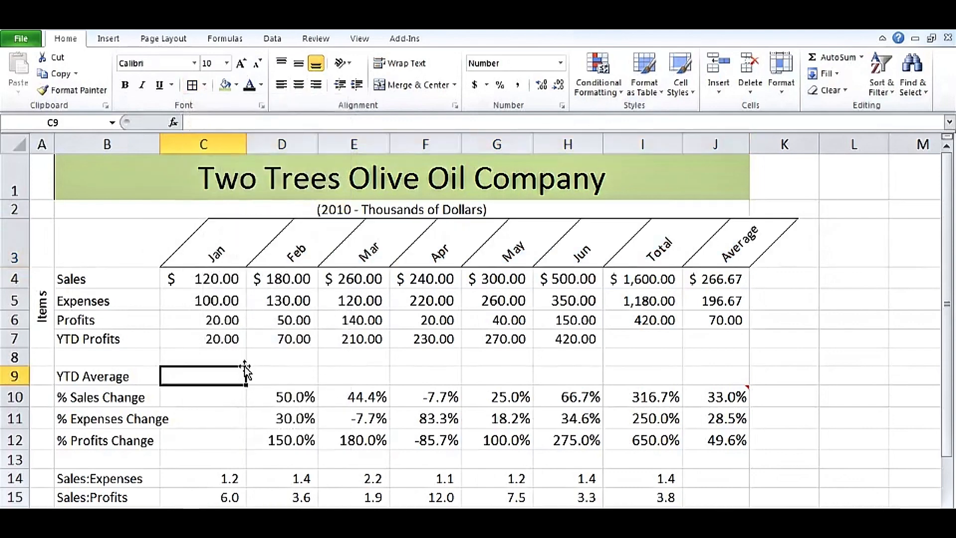
# - Undo the borders on the header cells and redo them
pyautogui.hotkey('ctrl', 'z')
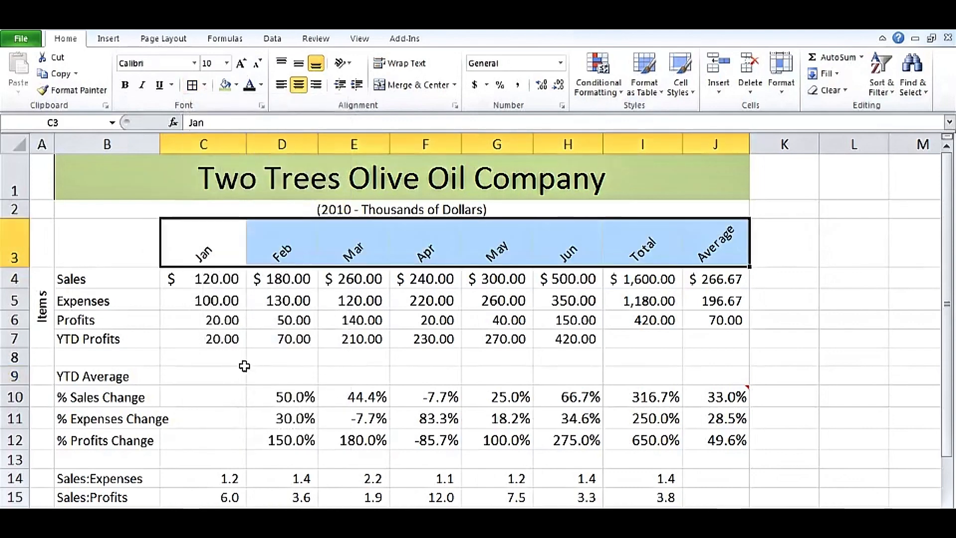
pyautogui.click(244, 363)
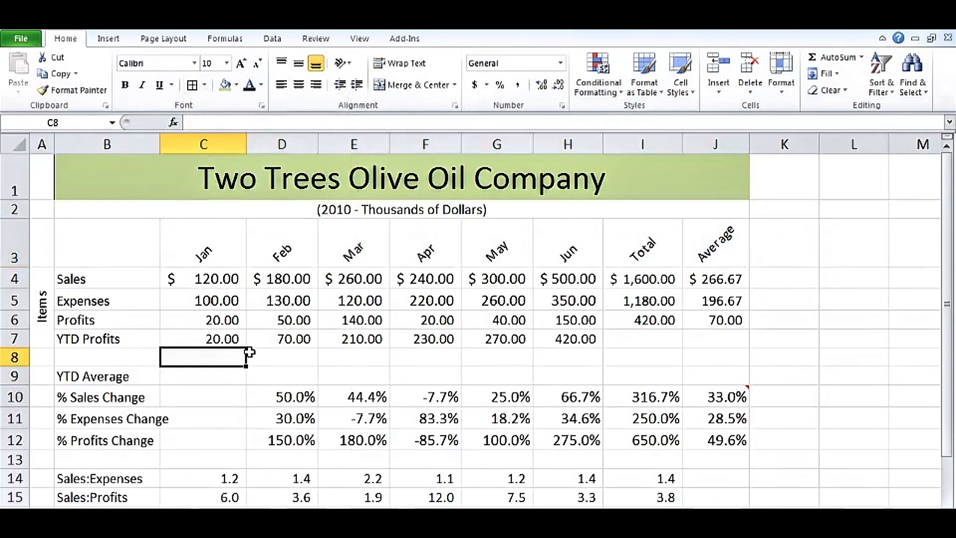
pyautogui.hotkey('ctrl', 'y')
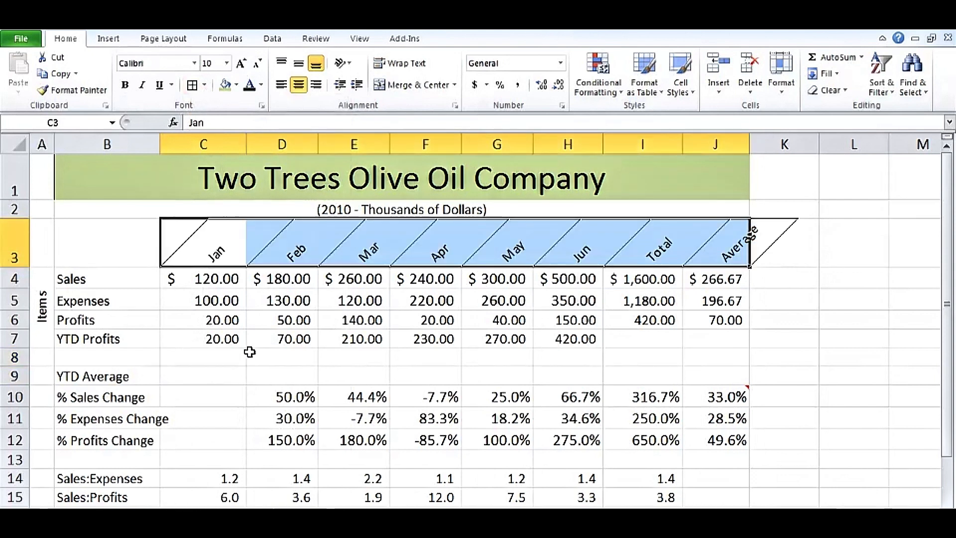
pyautogui.click(308, 362)
# - Set the header text in C3:J3 to the Vertical Text orientation
pyautogui.moveTo(209, 255); pyautogui.dragTo(698, 254)
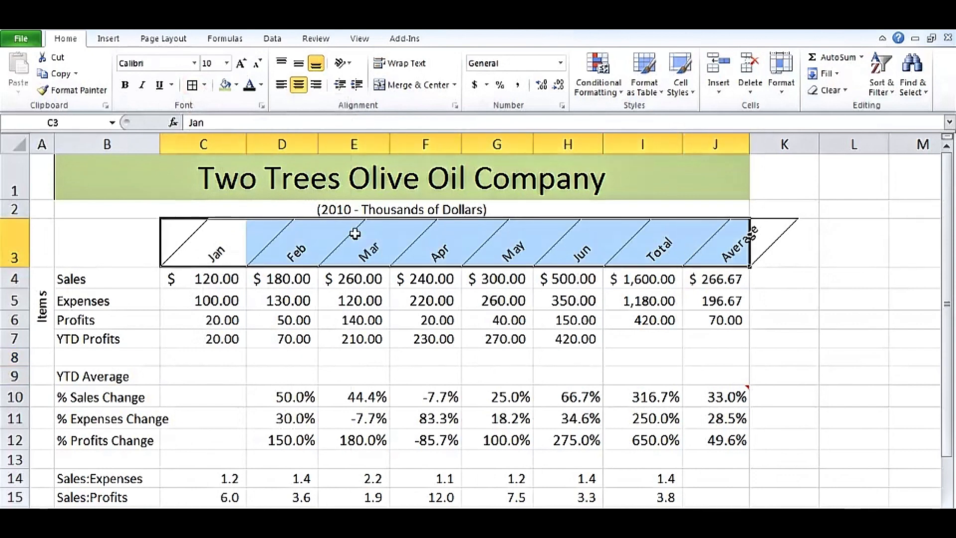
pyautogui.click(349, 64)
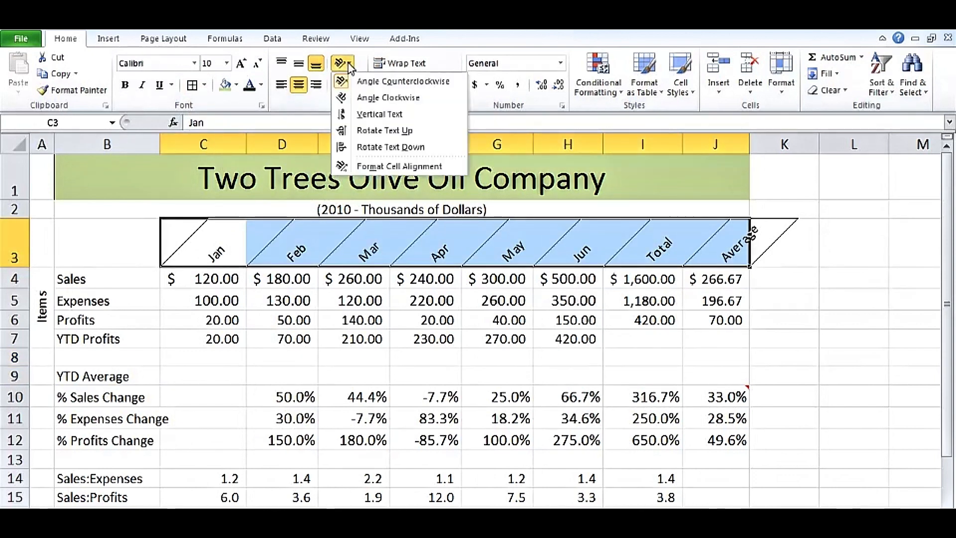
pyautogui.click(344, 118)
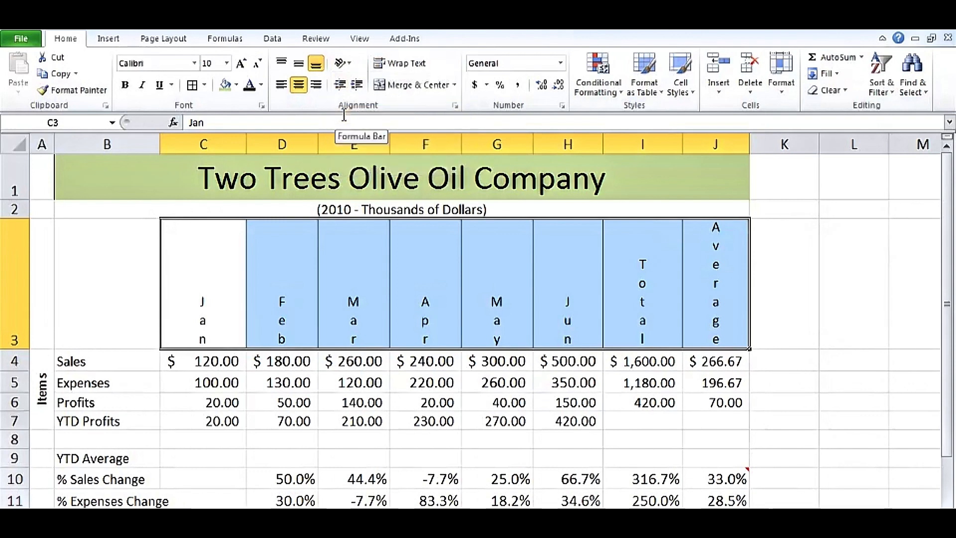
# - Change the orientation of the headers in C3:J3 to Rotate Text Down
pyautogui.click(341, 63)
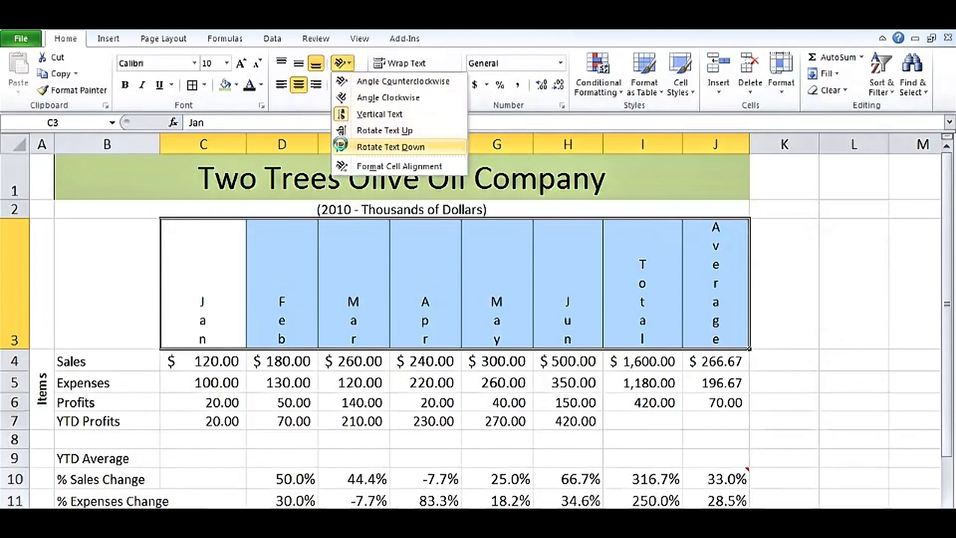
pyautogui.click(344, 147)
# - Try the Angle Clockwise orientation on the headers in C3:J3, and switch them to Angle Counterclockwise
pyautogui.click(352, 68)
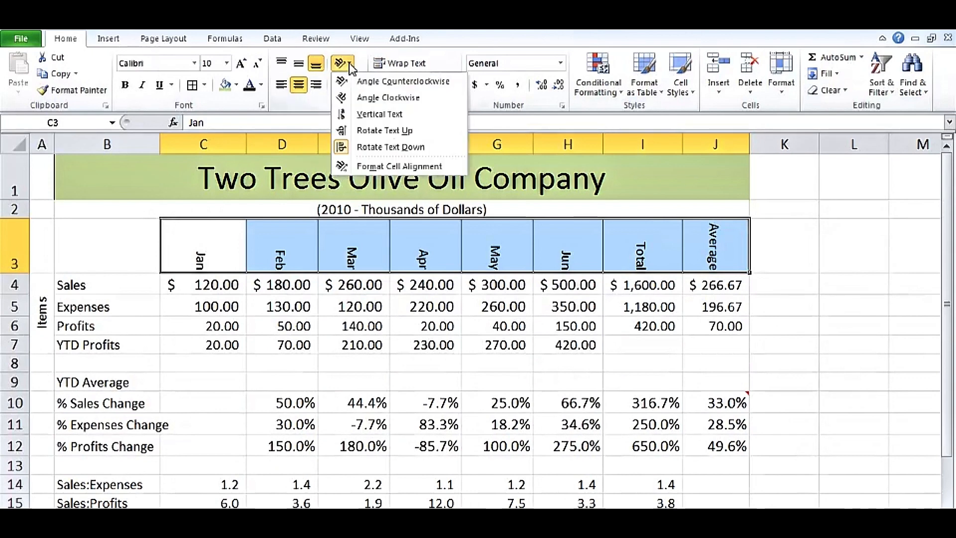
pyautogui.click(344, 98)
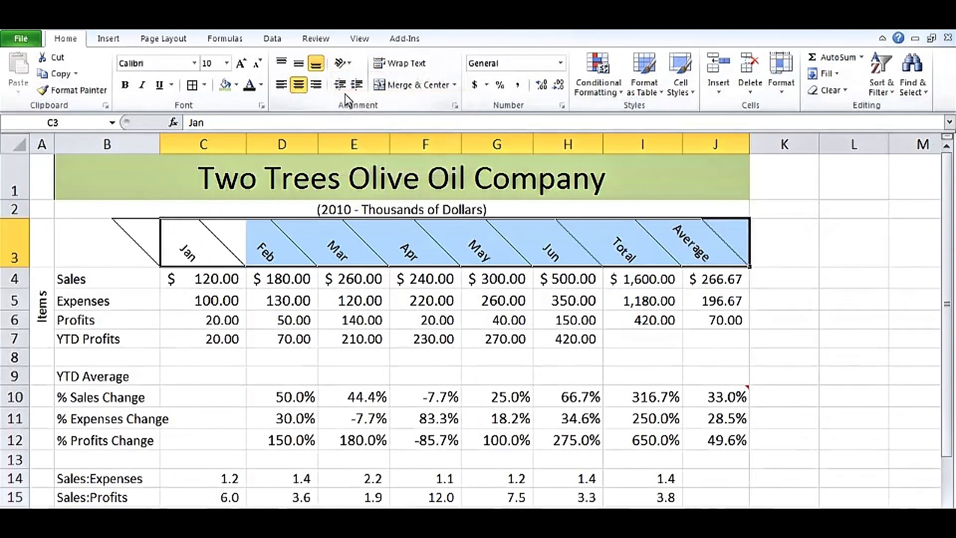
pyautogui.click(351, 68)
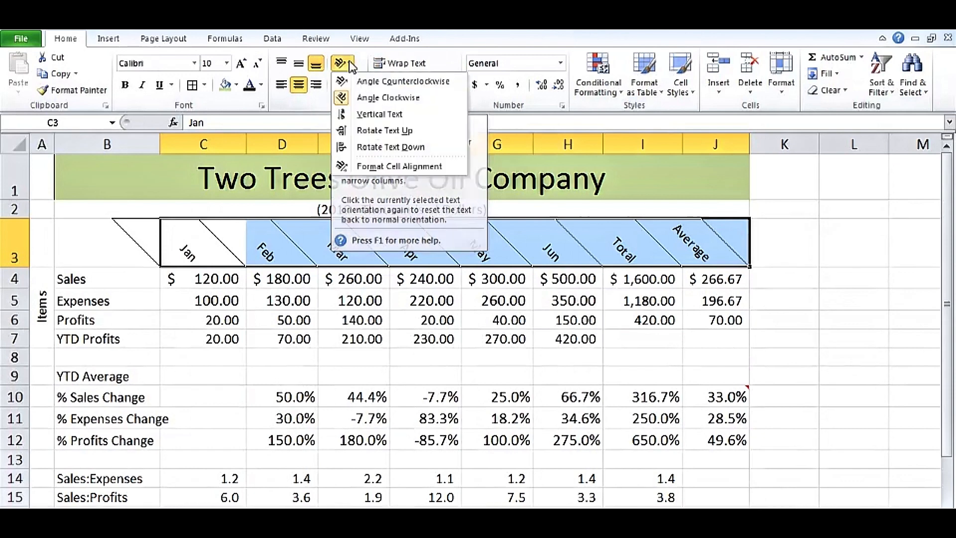
pyautogui.click(347, 83)
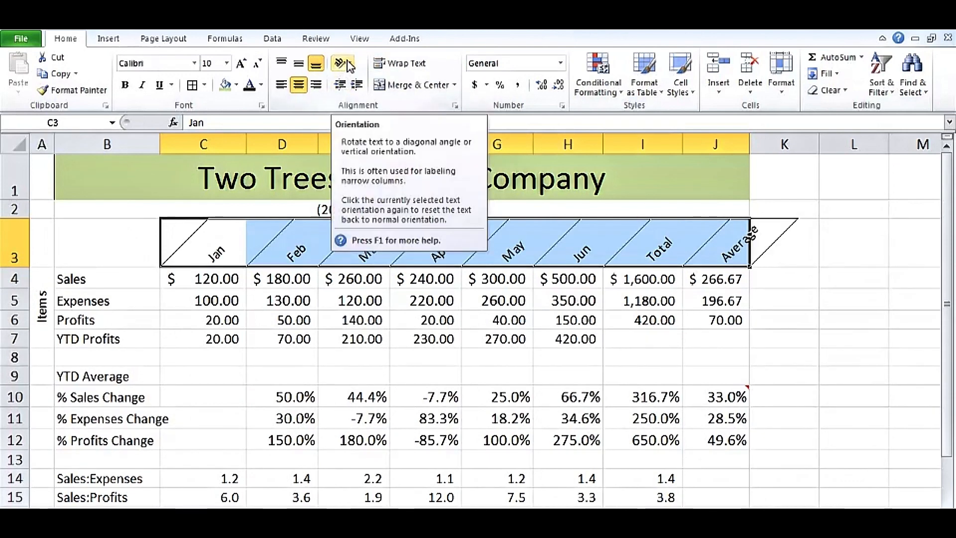
pyautogui.click(396, 297)
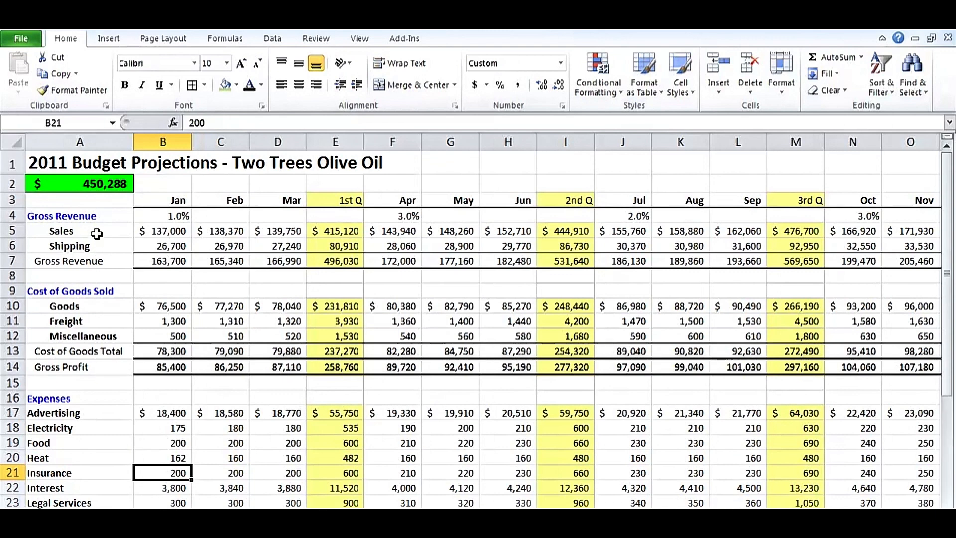
# - Select the indented Sales and Shipping labels in A5:A6 of the 2011 budget sheet
pyautogui.moveTo(96, 233); pyautogui.dragTo(95, 245)
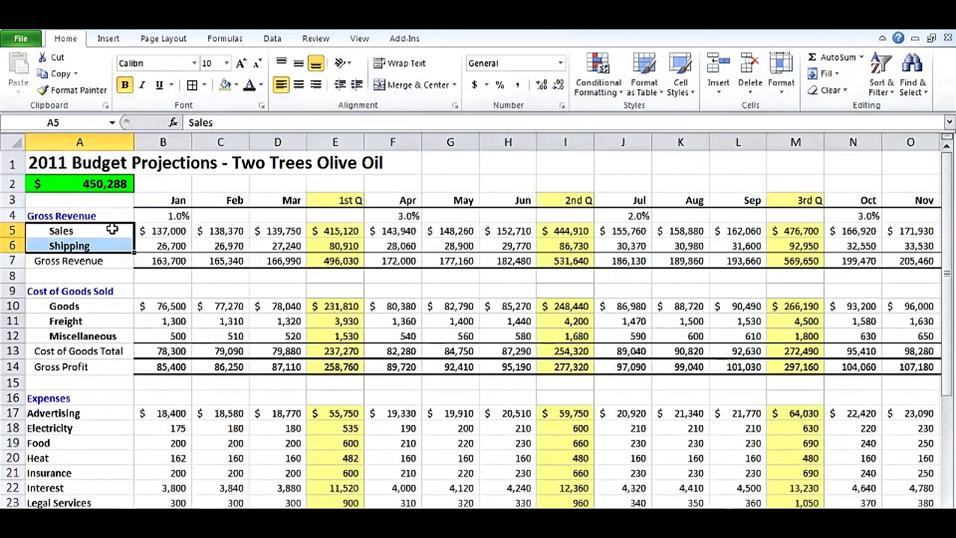
pyautogui.moveTo(108, 230); pyautogui.dragTo(107, 244)
# - Indent the expense labels in A17:A32, Advertising through Water, by three levels, and reduce the indent to one level
pyautogui.scroll(-4, 120, 272)
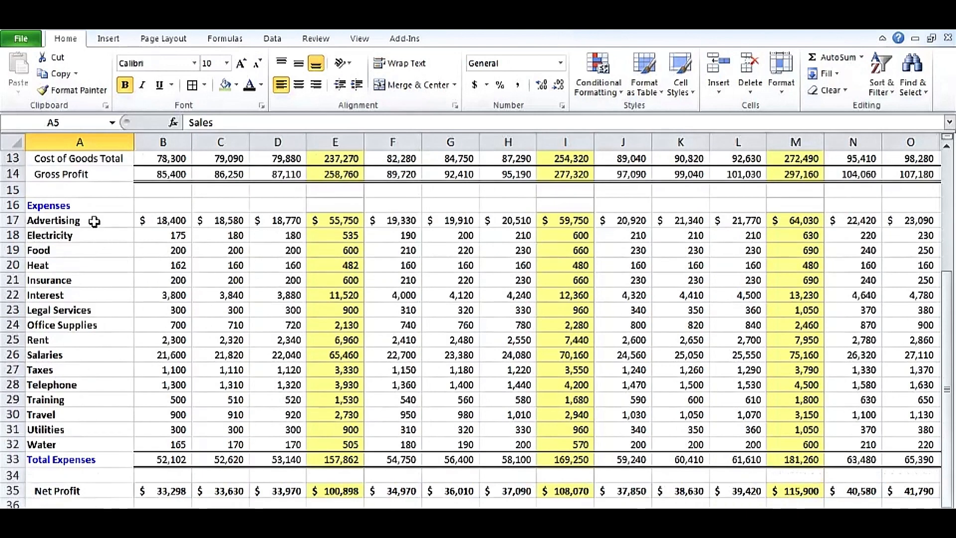
pyautogui.moveTo(93, 221); pyautogui.dragTo(93, 445)
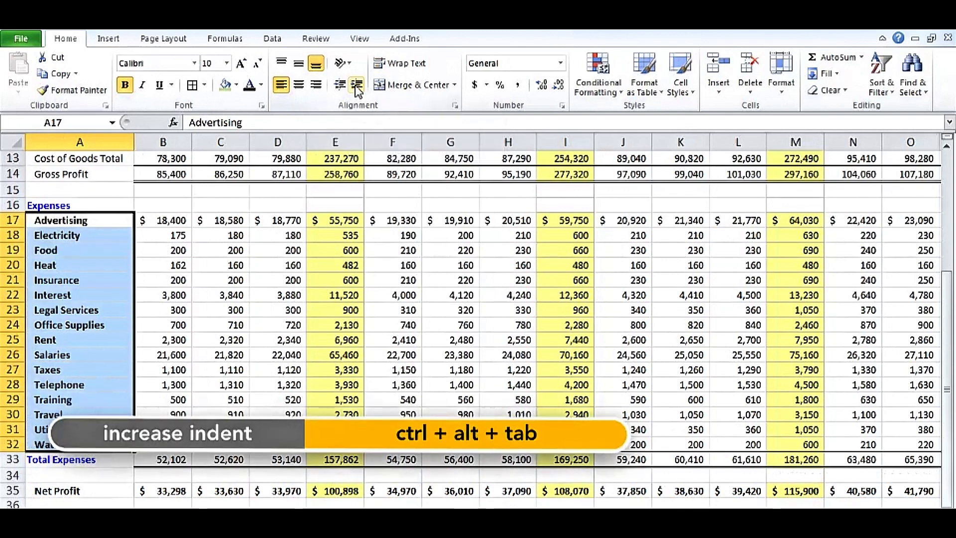
pyautogui.click(357, 85)
pyautogui.click(357, 86)
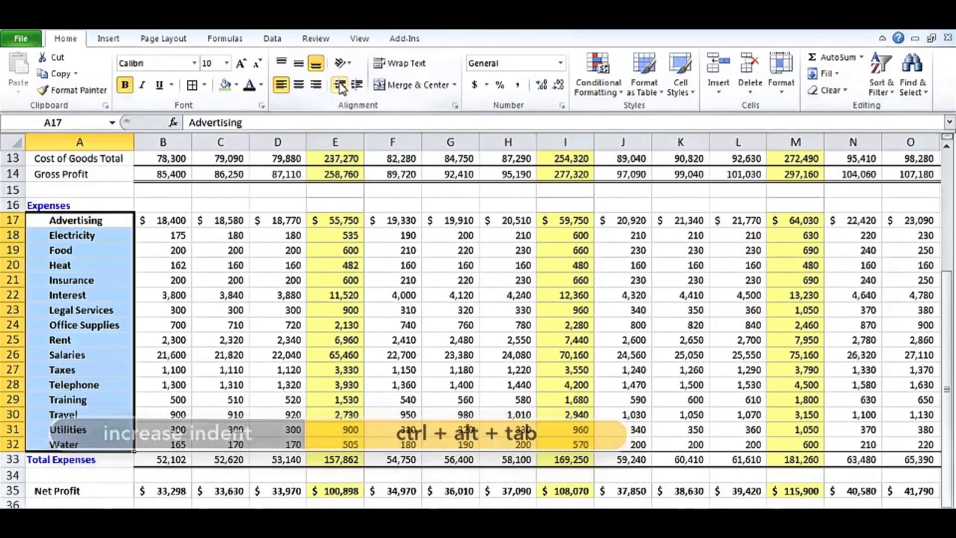
pyautogui.click(340, 85)
pyautogui.click(341, 86)
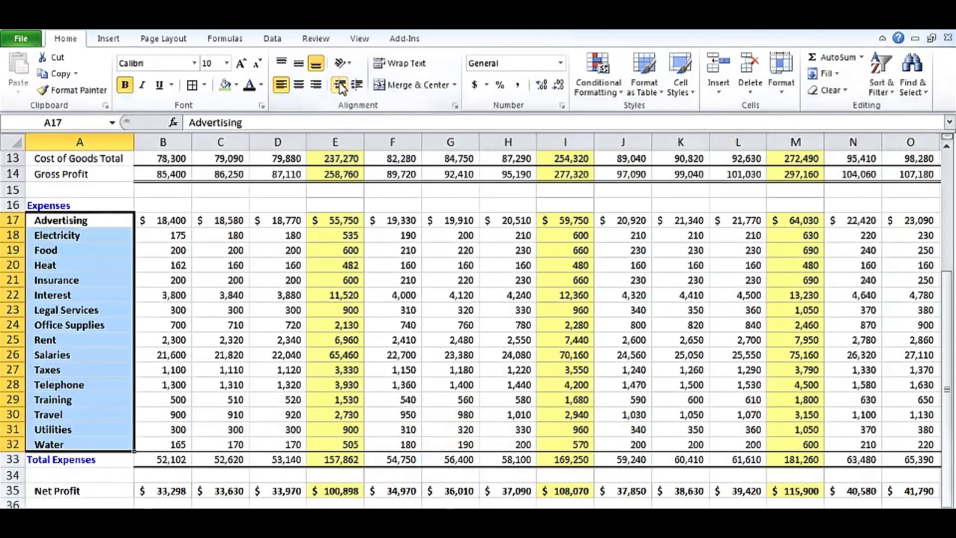
# - Widen column B to nearly twice its width and increase the indent of B17 until its dollar sign sits close to the number
pyautogui.click(165, 220)
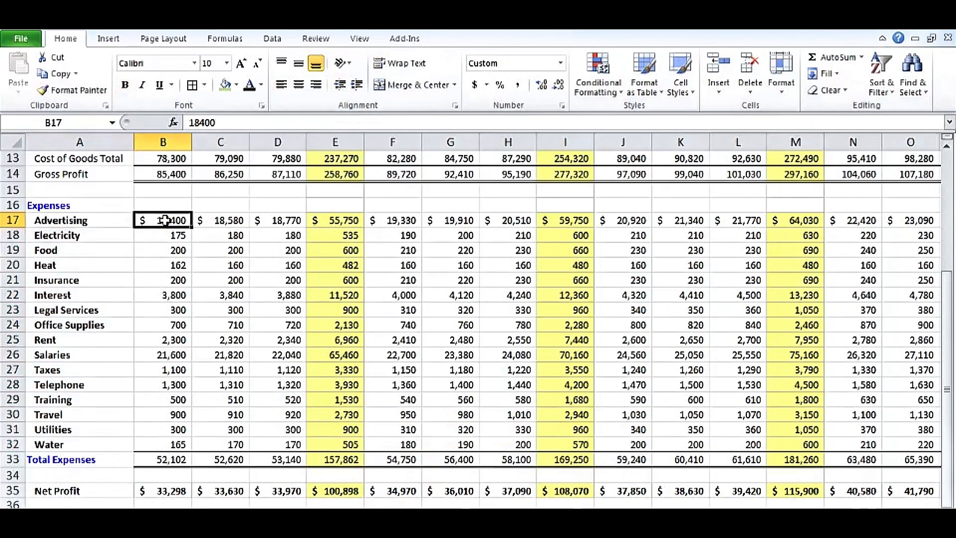
pyautogui.moveTo(191, 143); pyautogui.dragTo(238, 146)
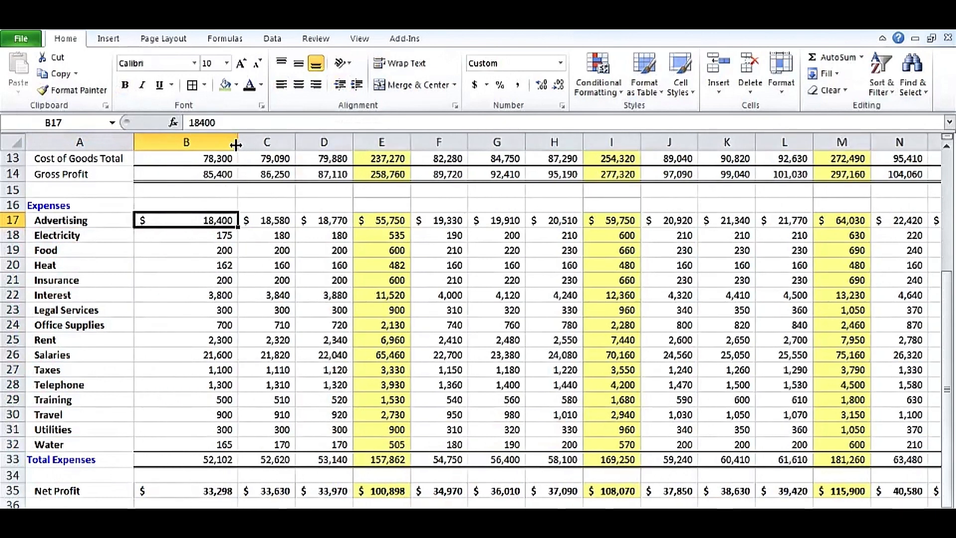
pyautogui.click(357, 85)
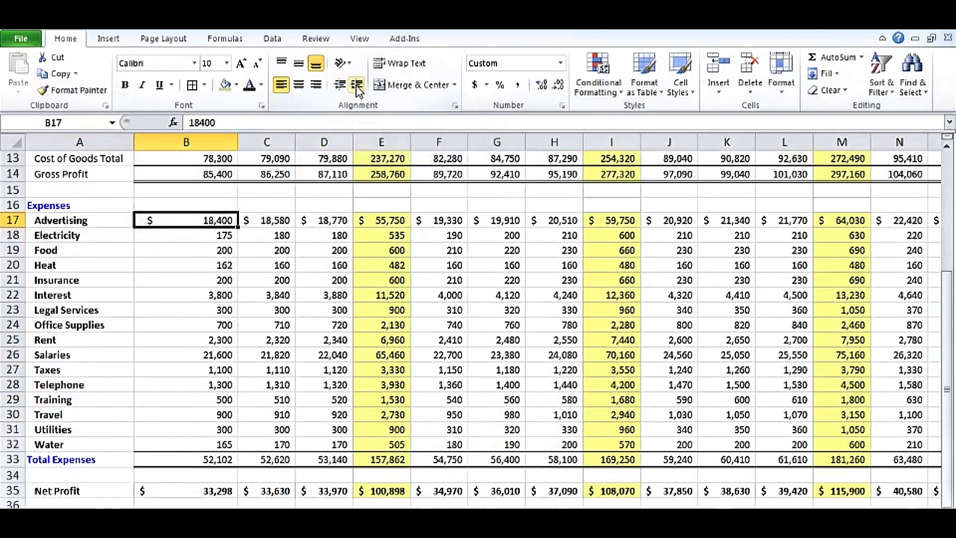
pyautogui.click(357, 86)
pyautogui.click(357, 86)
pyautogui.click(357, 86)
pyautogui.click(356, 86)
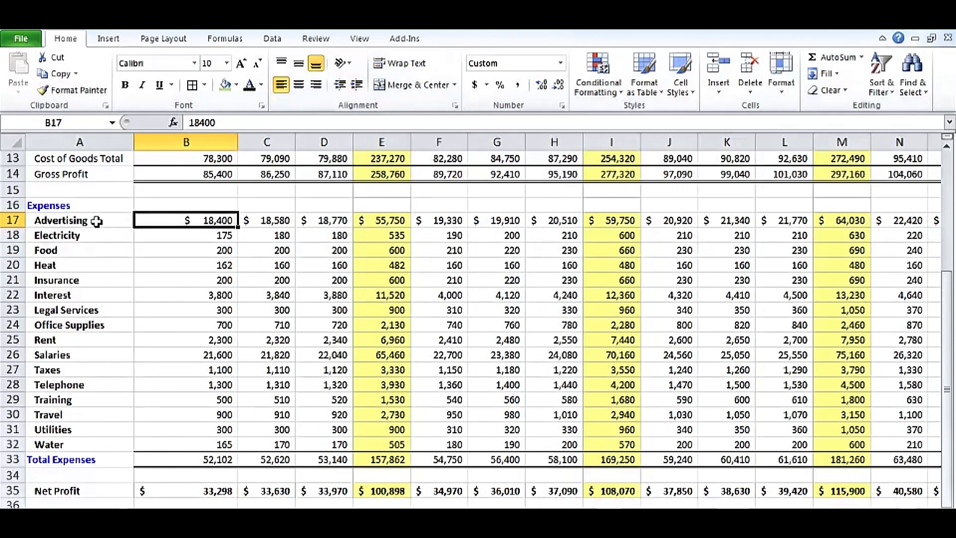
# - Select the expense labels from Advertising to Water in A17:A32
pyautogui.moveTo(97, 221); pyautogui.dragTo(88, 446)
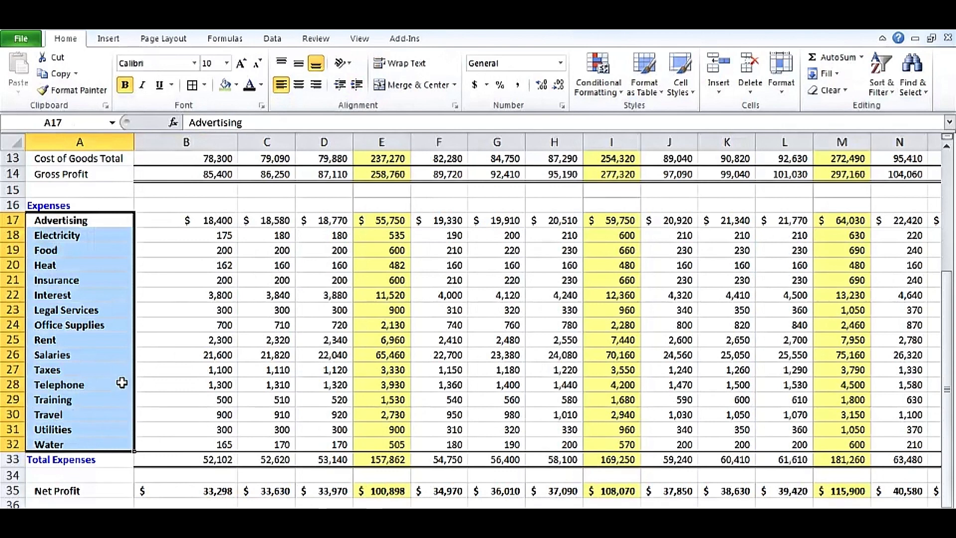